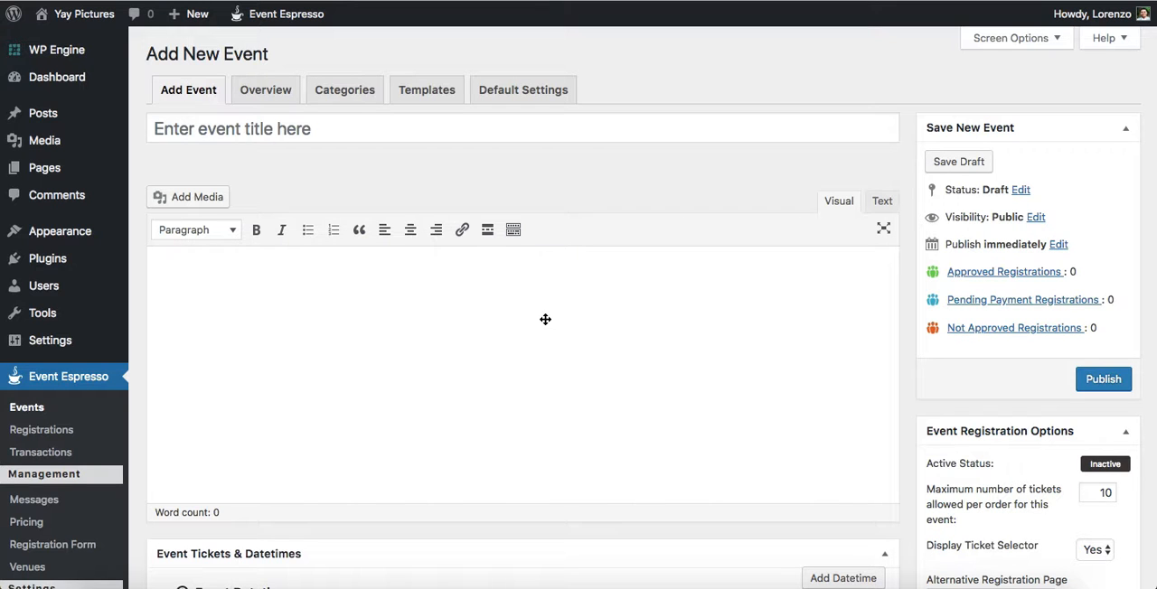
Step: Paste the class reunion details, date and pricing text into the event description and title the event "My reunion"
left_click(427, 304)
type("Event details  - A class reunion with a registration option for a single guest or a discount for multiple guests  Dates  - September 15 from 7pm through 11pm  Pricing - Registration for one guest: $35 - Registration for two guests: $60")
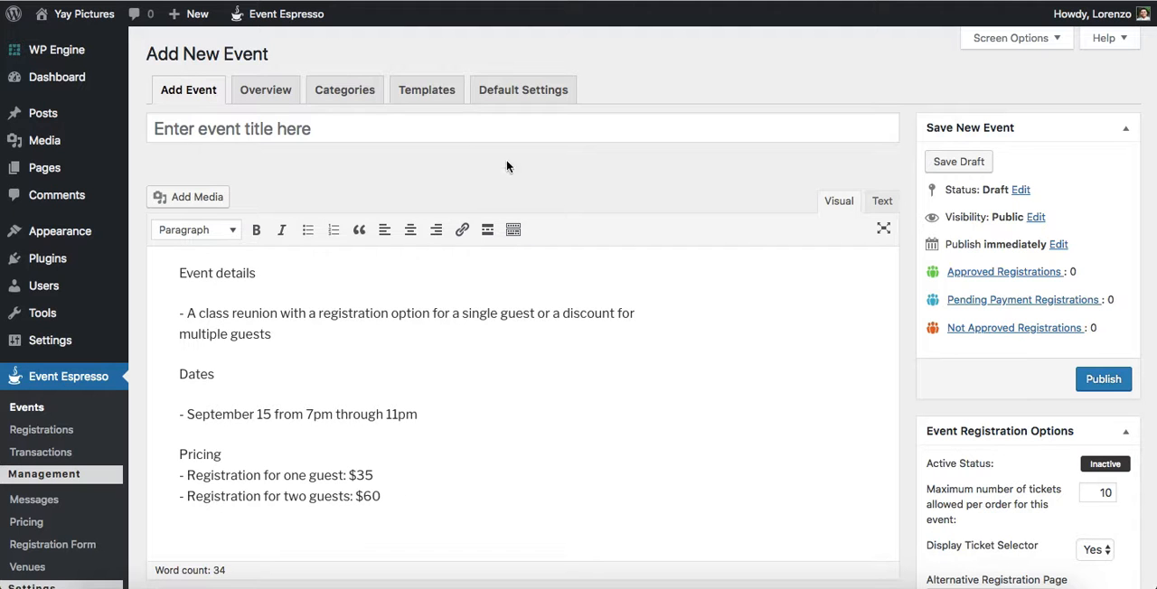
left_click(460, 134)
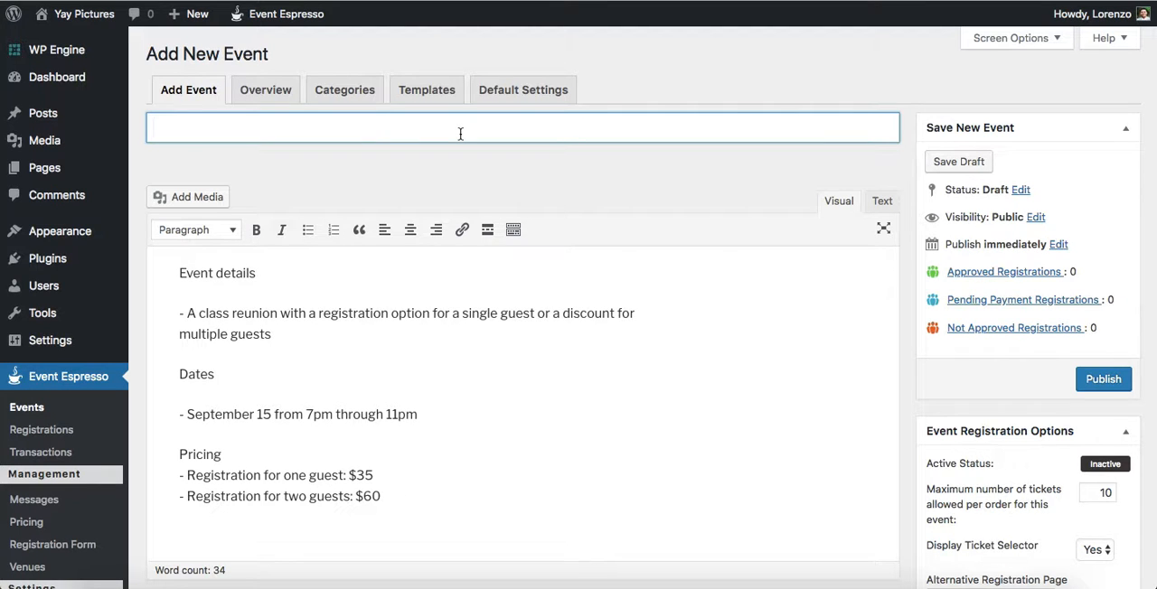
type("My reunion")
left_click(624, 387)
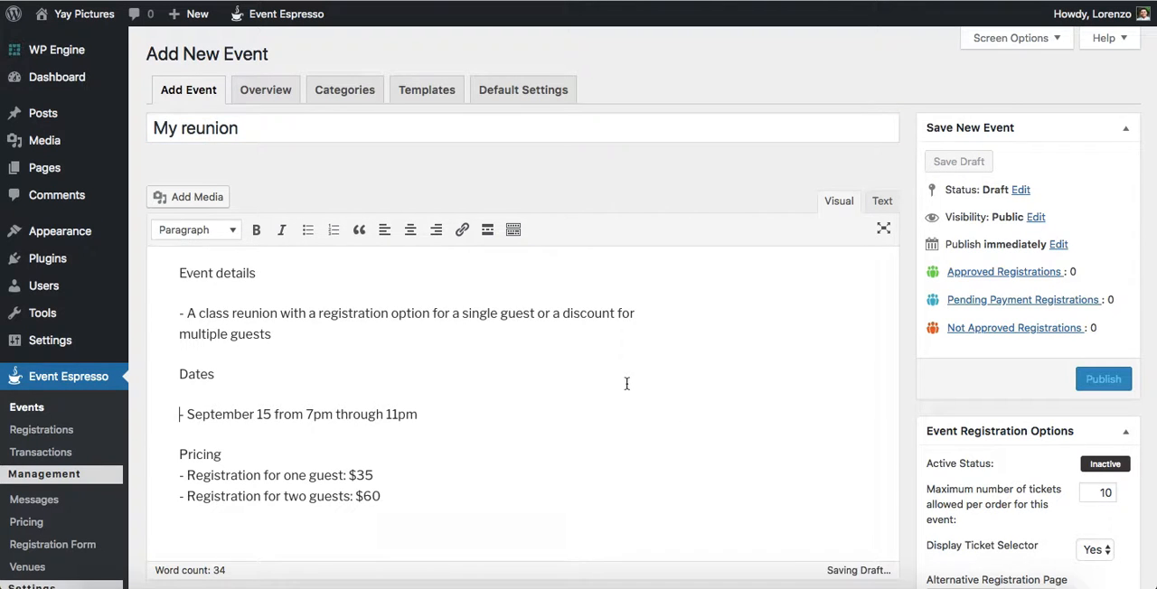
Step: Set the event datetime's start to September 15, 2018 at 07:00 pm
scroll(628, 382, "down", 3)
scroll(628, 382, "down", 5)
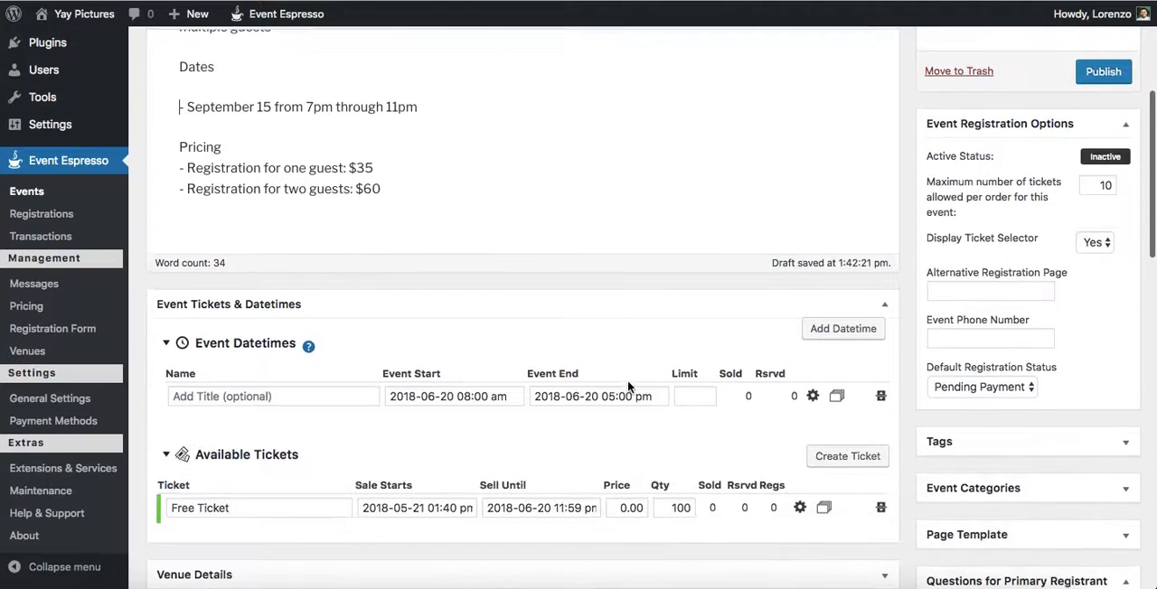
scroll(627, 380, "down", 1)
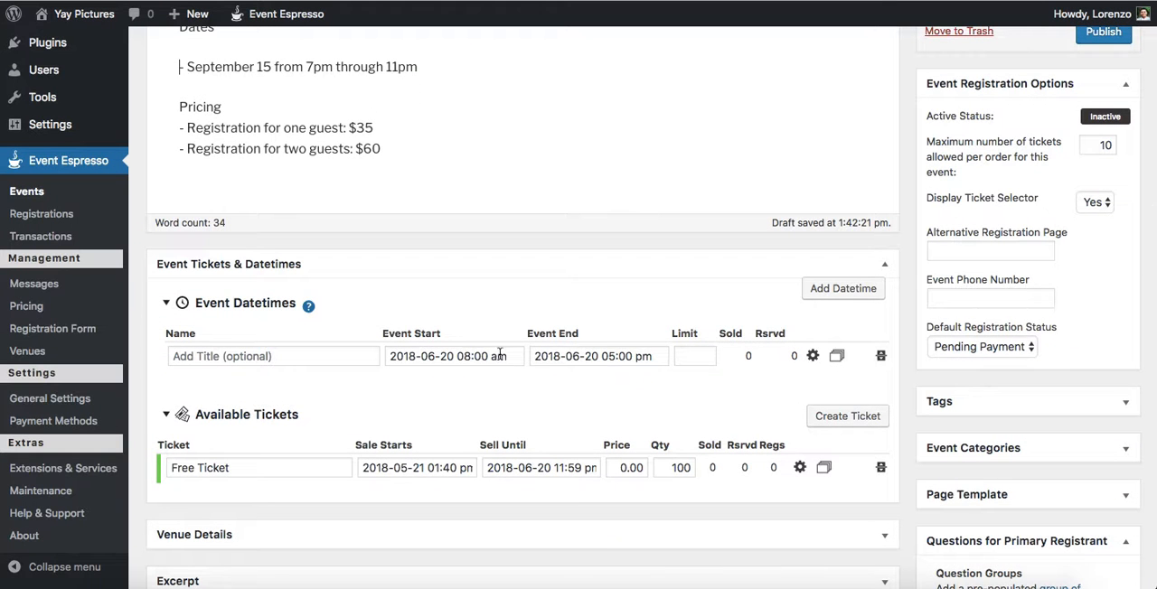
left_click(468, 356)
left_click(730, 65)
left_click(730, 65)
left_click(705, 159)
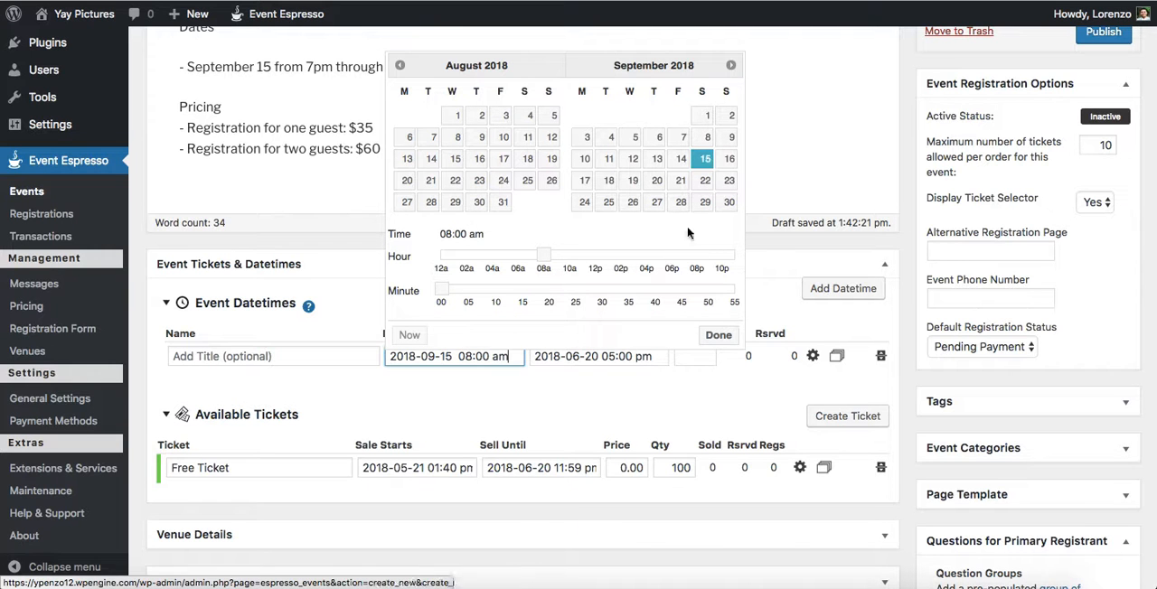
left_click(684, 255)
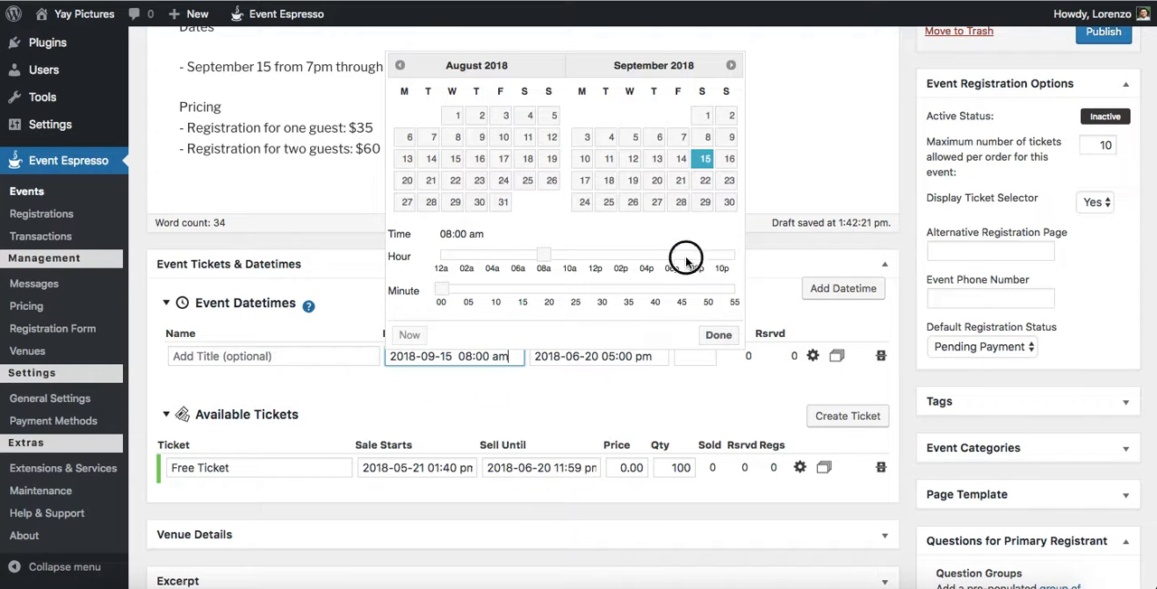
left_click(718, 336)
Step: Set the event datetime's end to September 15, 2018 at 11:00 pm
left_click(605, 356)
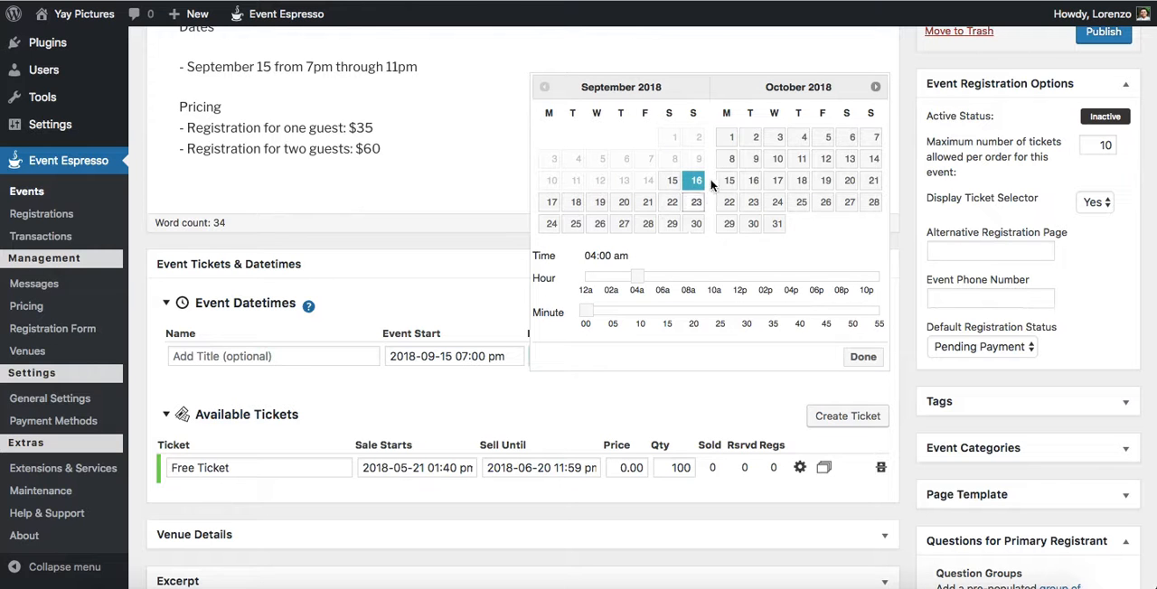
left_click(672, 181)
left_click(876, 275)
left_click(861, 356)
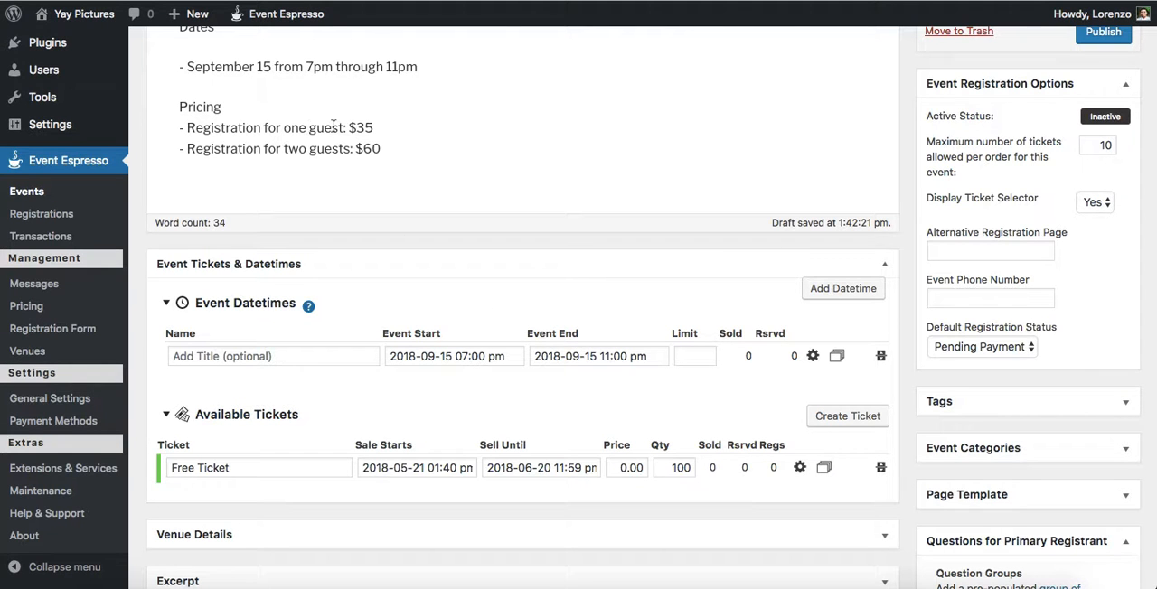
Step: Rename the free ticket as "Registration for one guest"
scroll(401, 407, "down", 1)
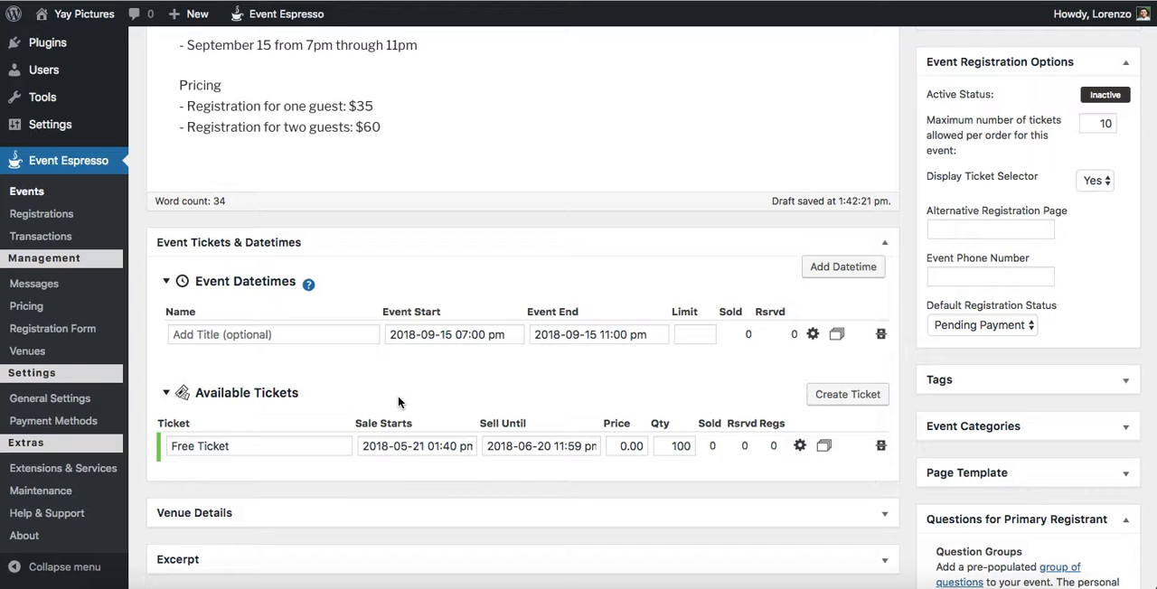
double_click(234, 445)
triple_click(233, 445)
type("Reg")
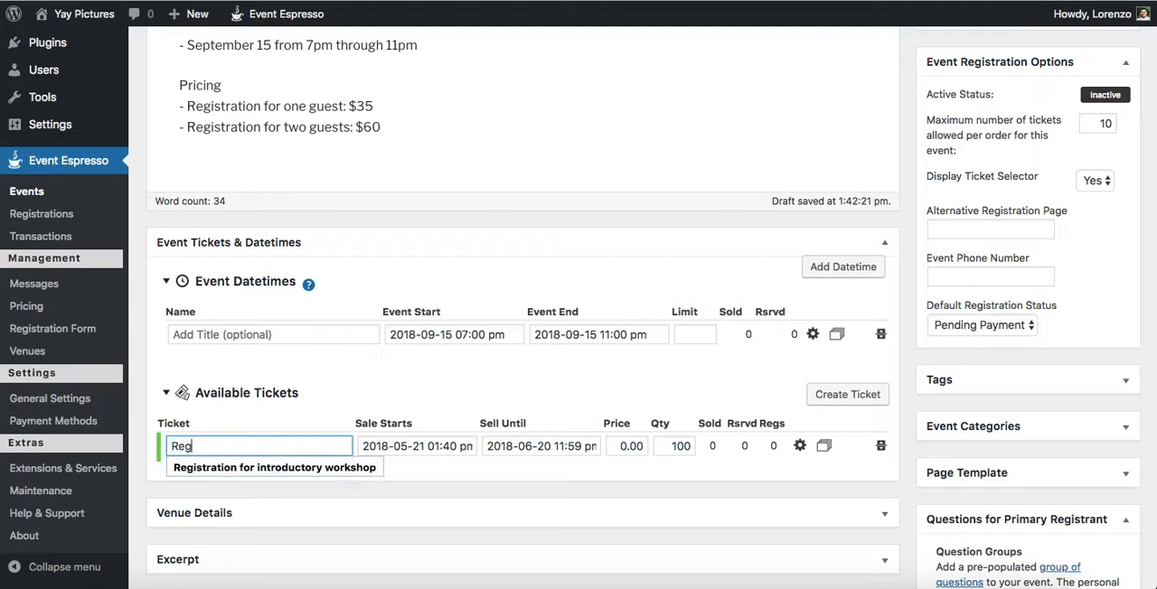
type("istration for one guest")
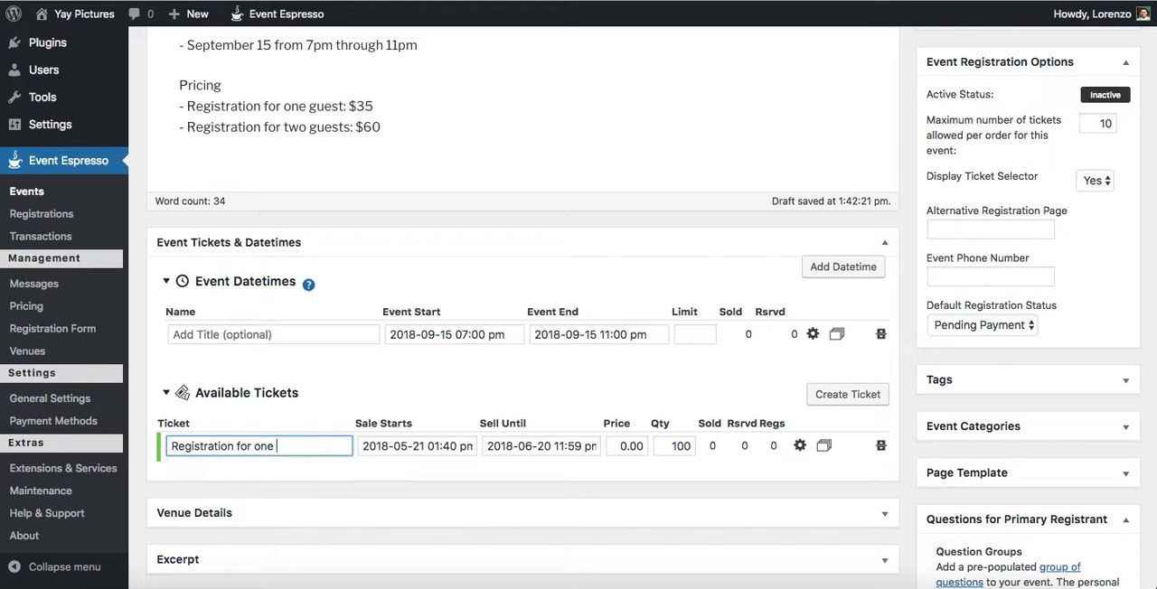
left_click(355, 399)
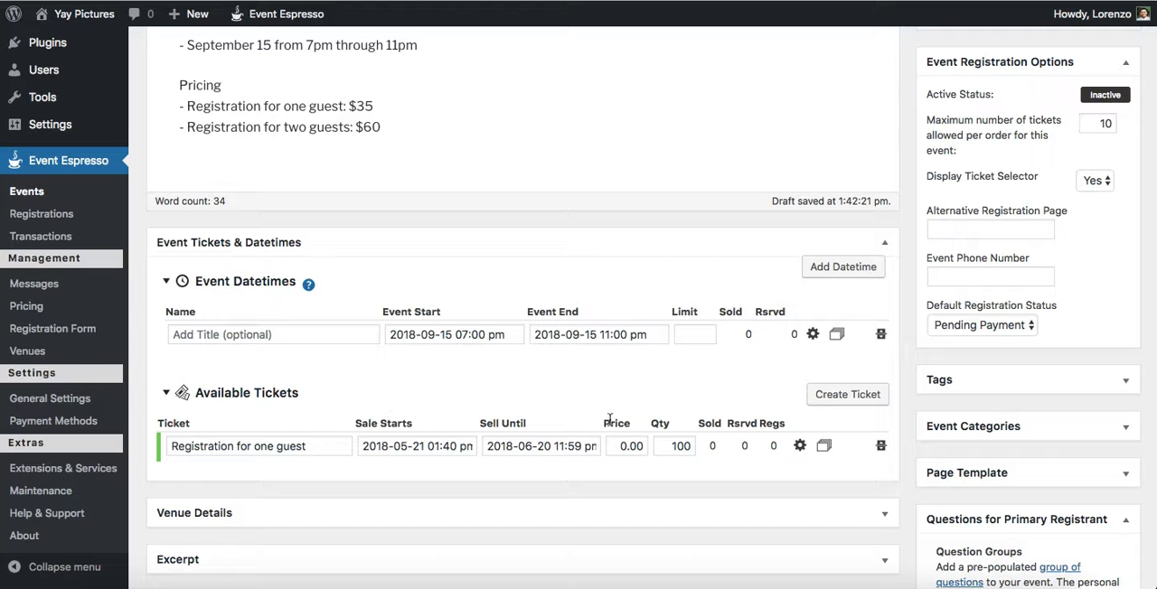
Step: Set the one-guest ticket's sell-until date to September 14, 2018, keeping the time at 11:55 pm
left_click(543, 445)
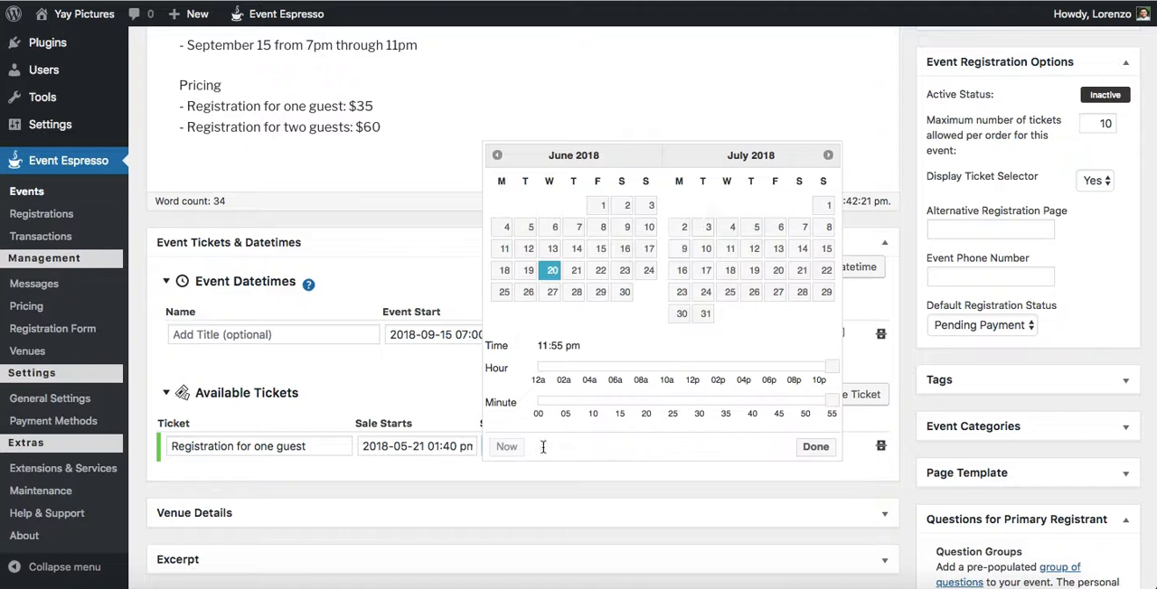
left_click(828, 156)
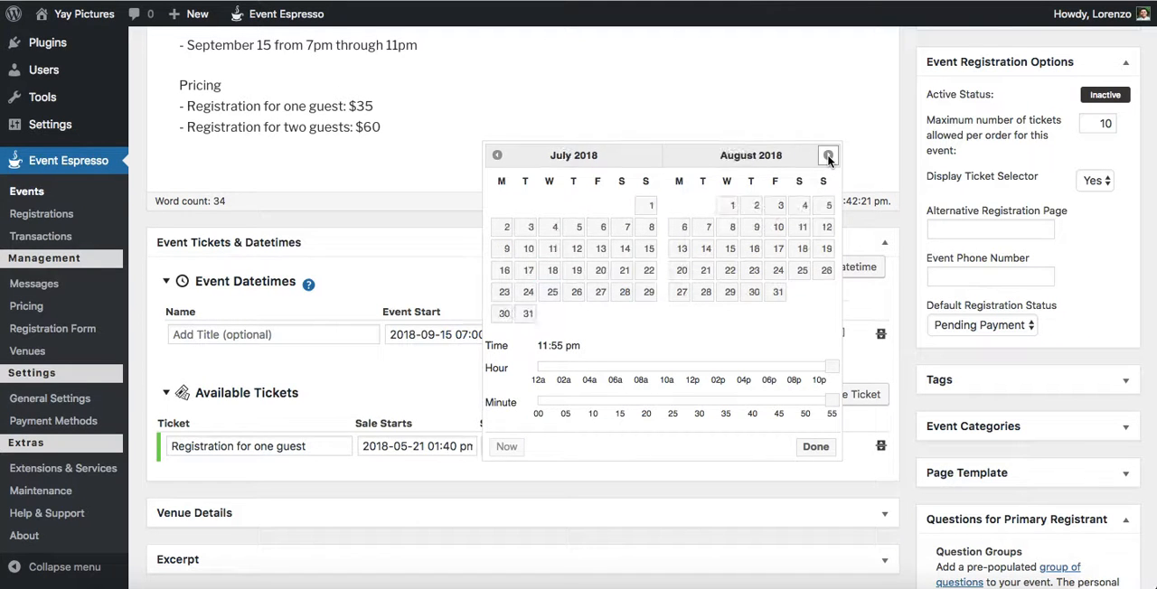
left_click(828, 155)
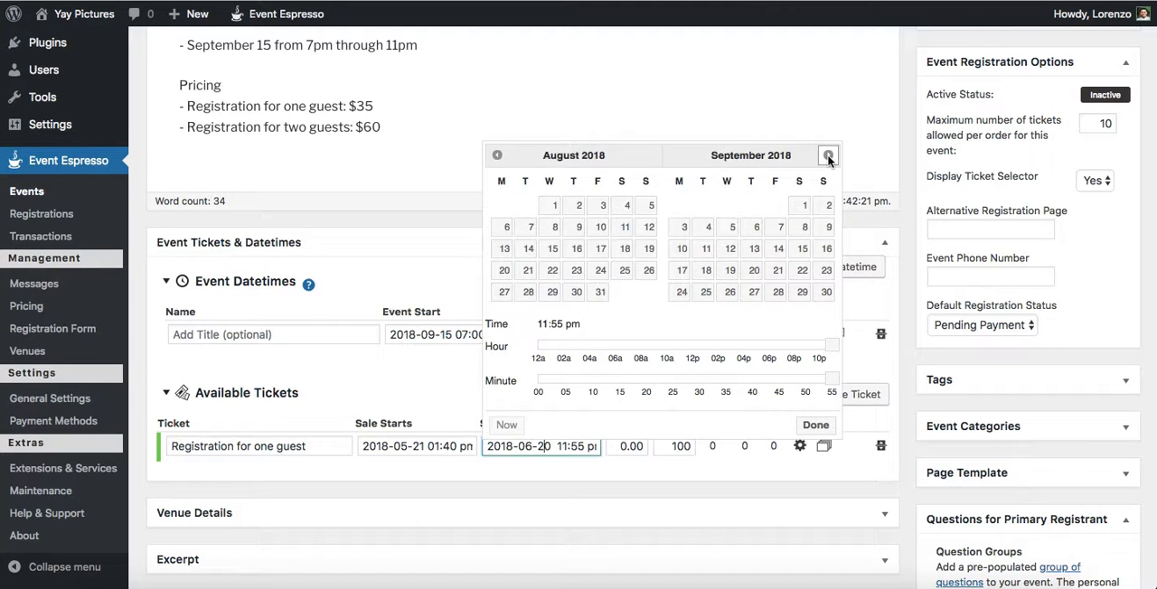
left_click(777, 248)
left_click(816, 426)
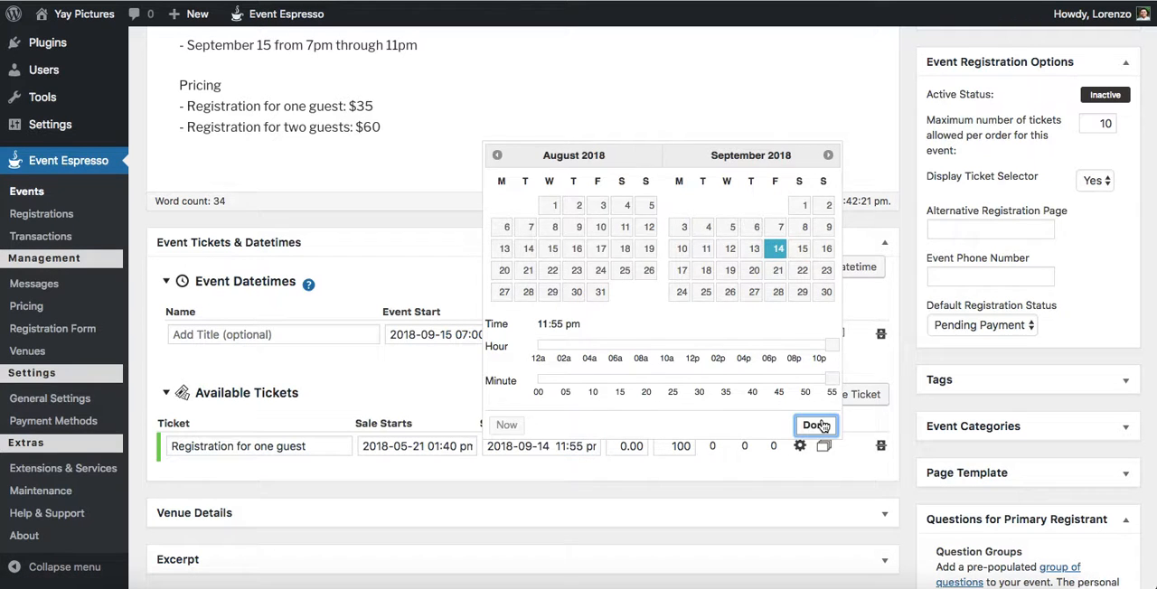
Step: Set the one-guest ticket's price to 35 and clear its available quantity
left_click(636, 449)
type("35")
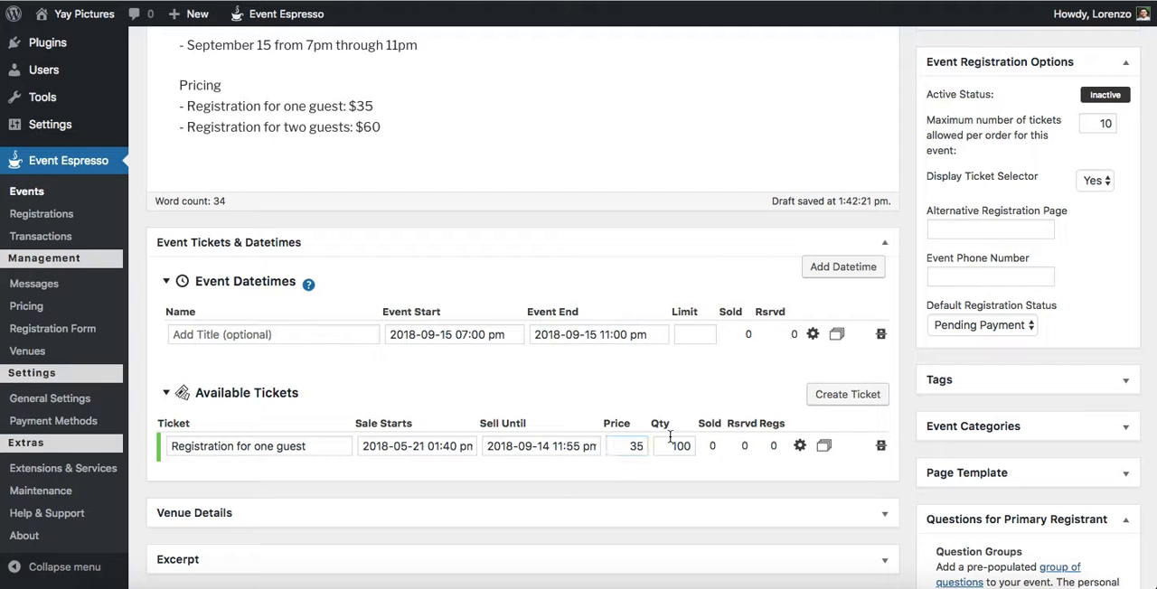
left_click(671, 442)
key("BackSpace")
Step: Limit the one-guest ticket to a maximum quantity of 1 in its advanced settings
left_click(799, 448)
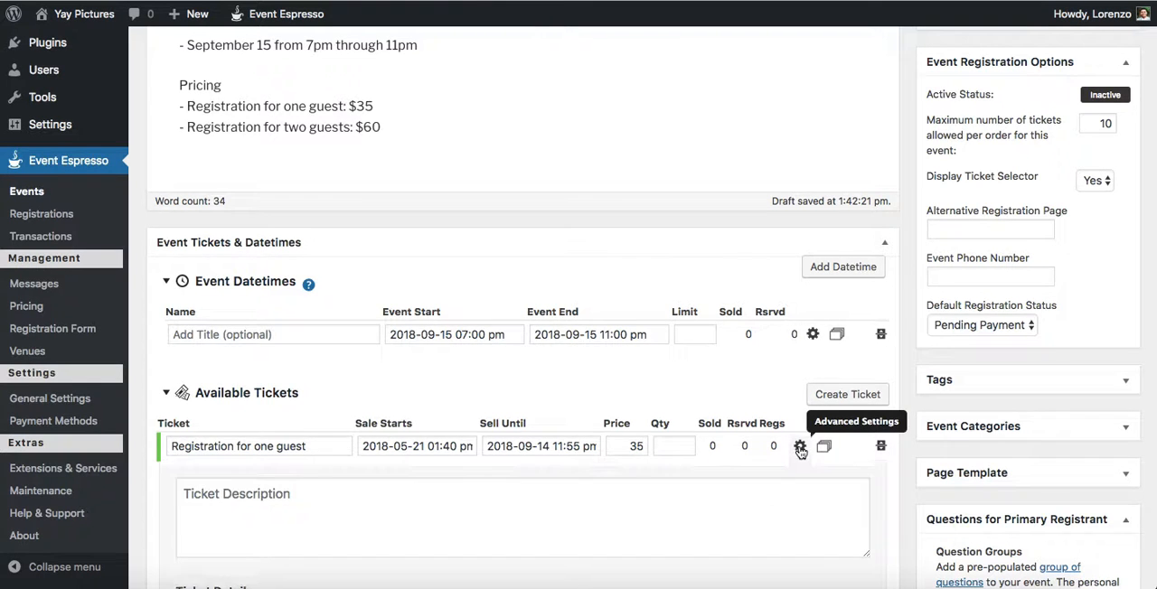
scroll(800, 452, "down", 3)
left_click(711, 459)
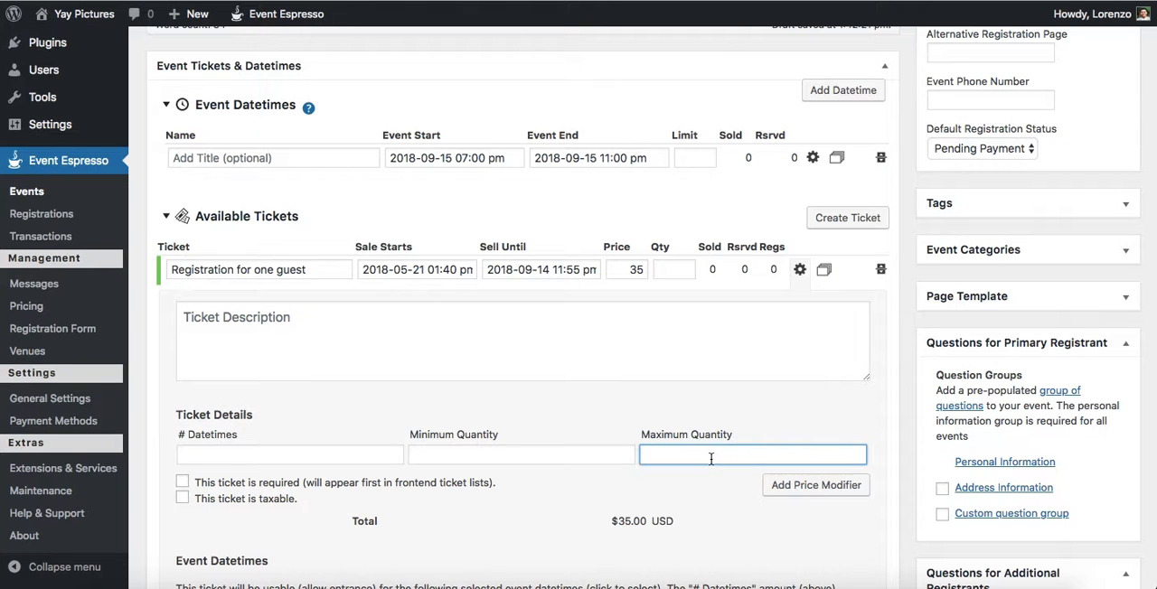
left_click(799, 275)
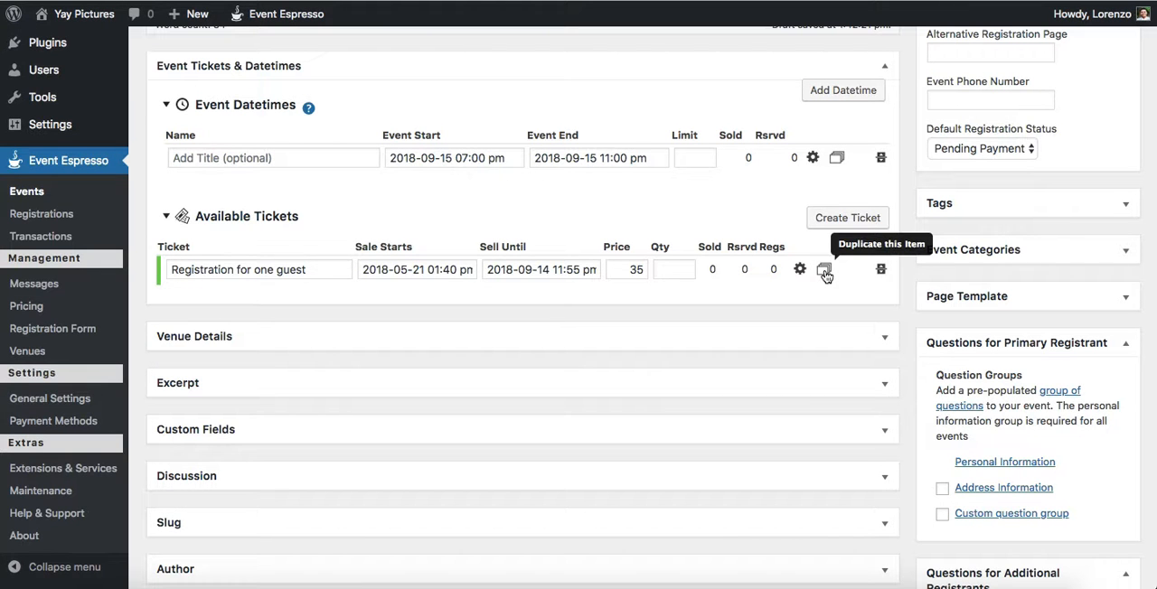
Step: Duplicate the one-guest ticket and name the copy "Registration for two guests"
left_click(824, 271)
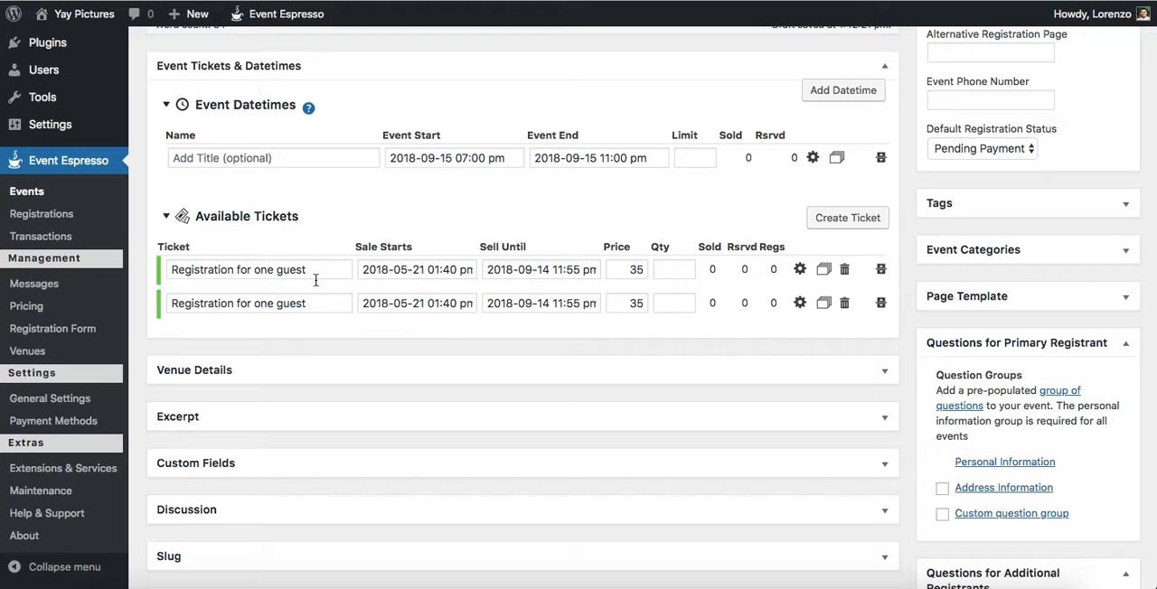
left_click_drag(238, 304, 371, 306)
type("for two guest")
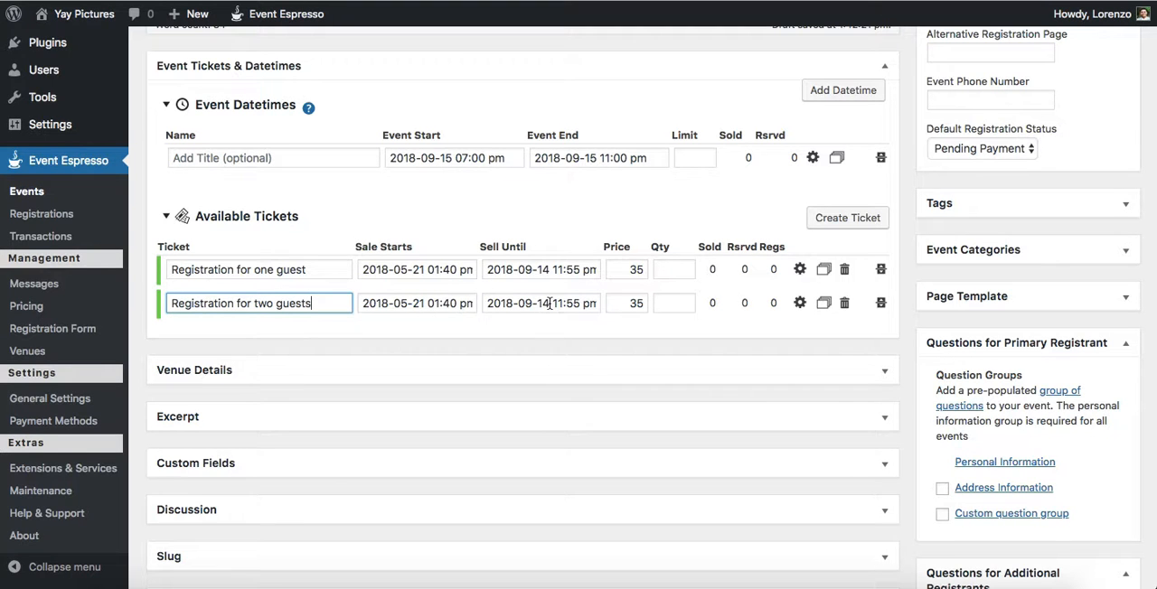
Step: Set the price of the two-guest ticket to 30
scroll(549, 307, "up", 2)
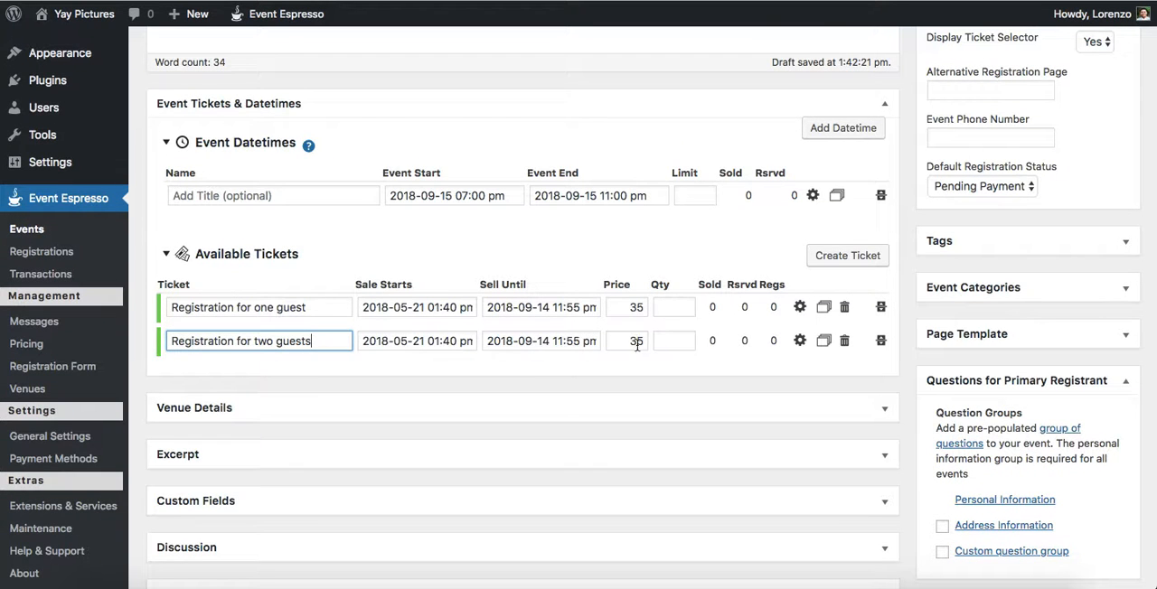
scroll(630, 338, "up", 4)
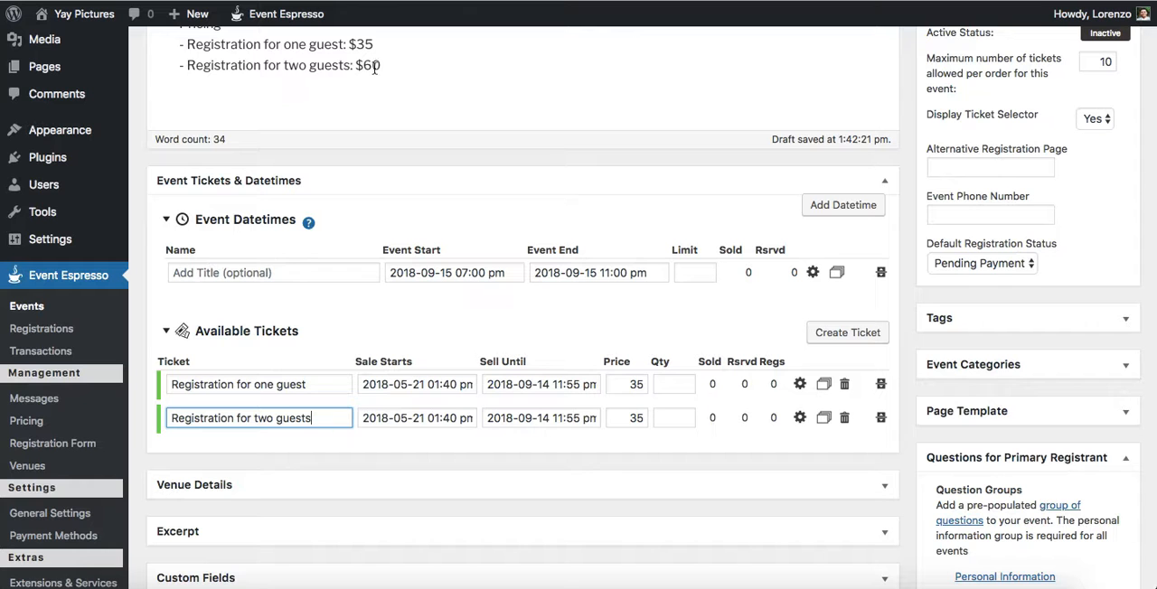
double_click(633, 419)
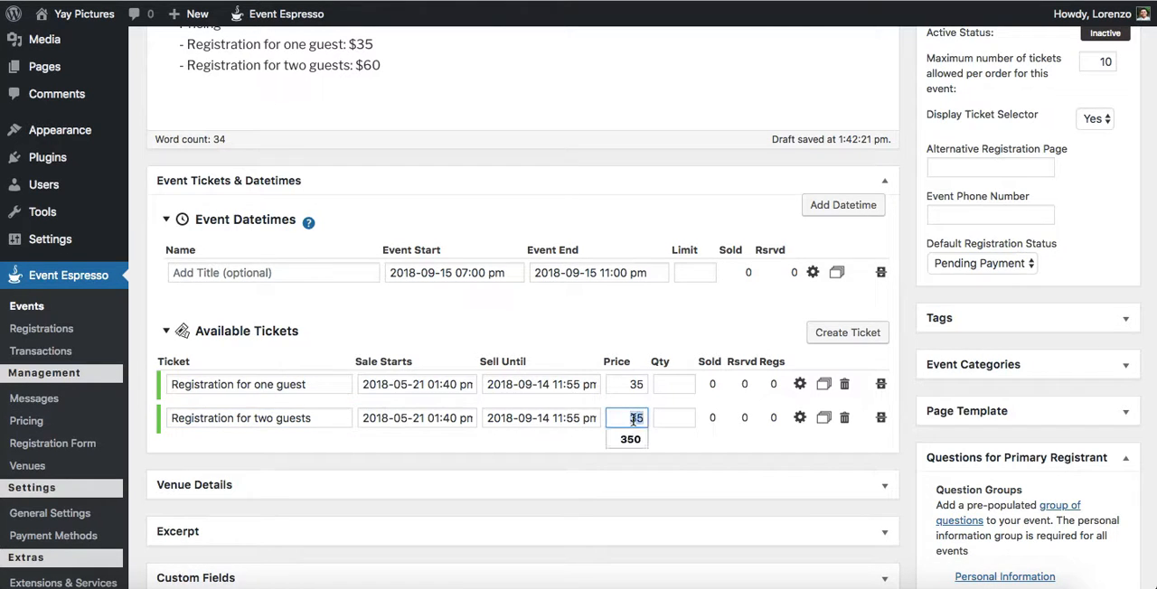
type("30")
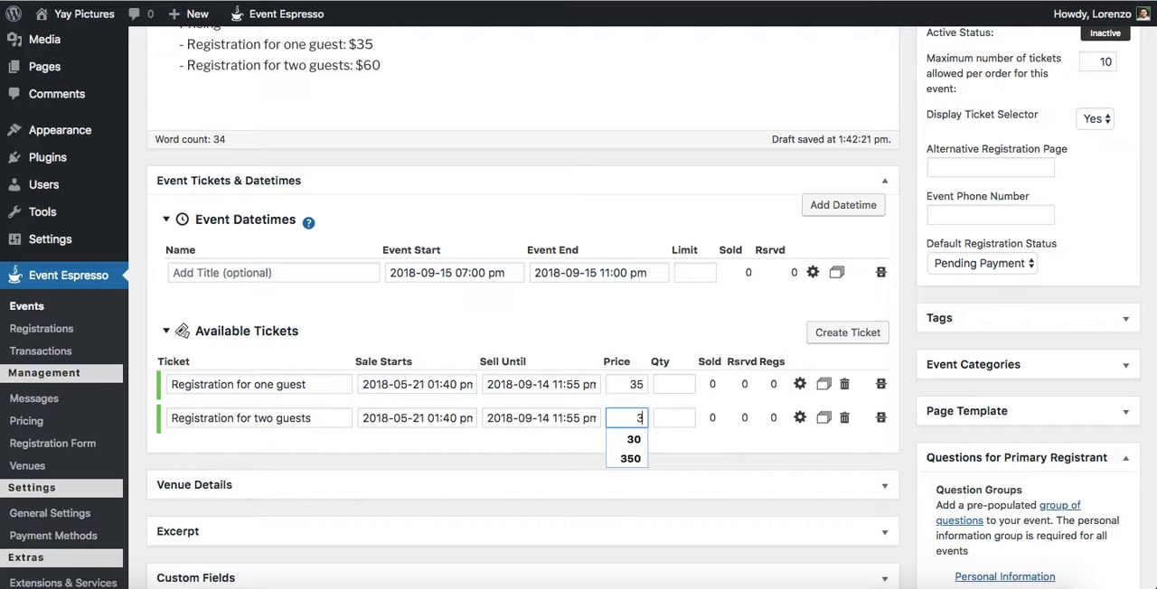
left_click(665, 440)
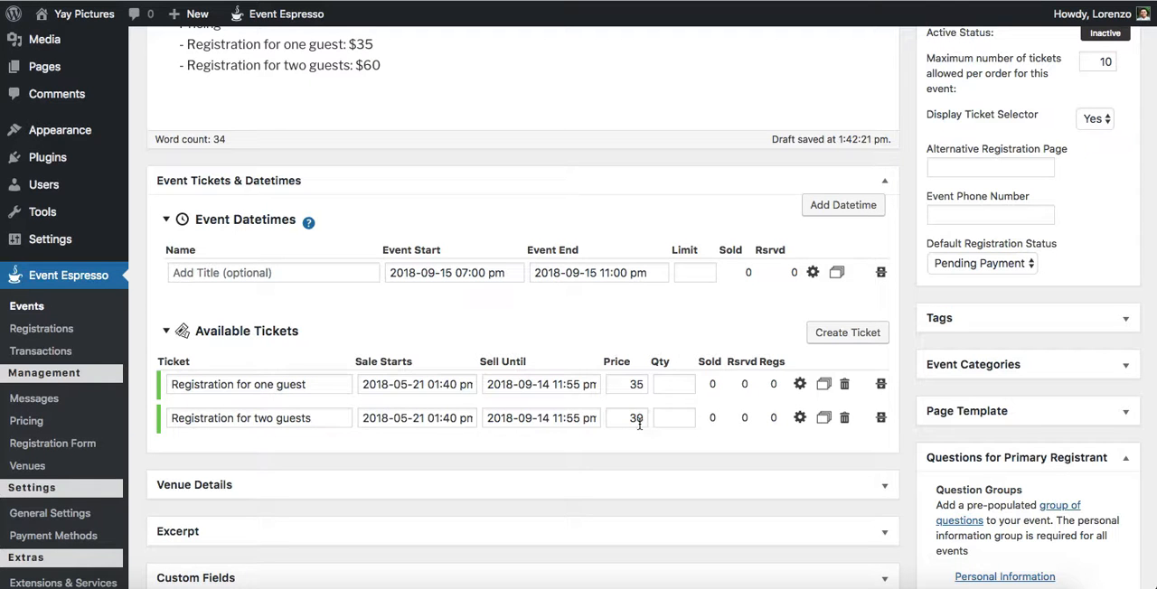
Step: Set both the minimum and maximum quantity of the two-guest ticket to 2 in its advanced settings
left_click(800, 422)
scroll(804, 423, "down", 4)
left_click(561, 423)
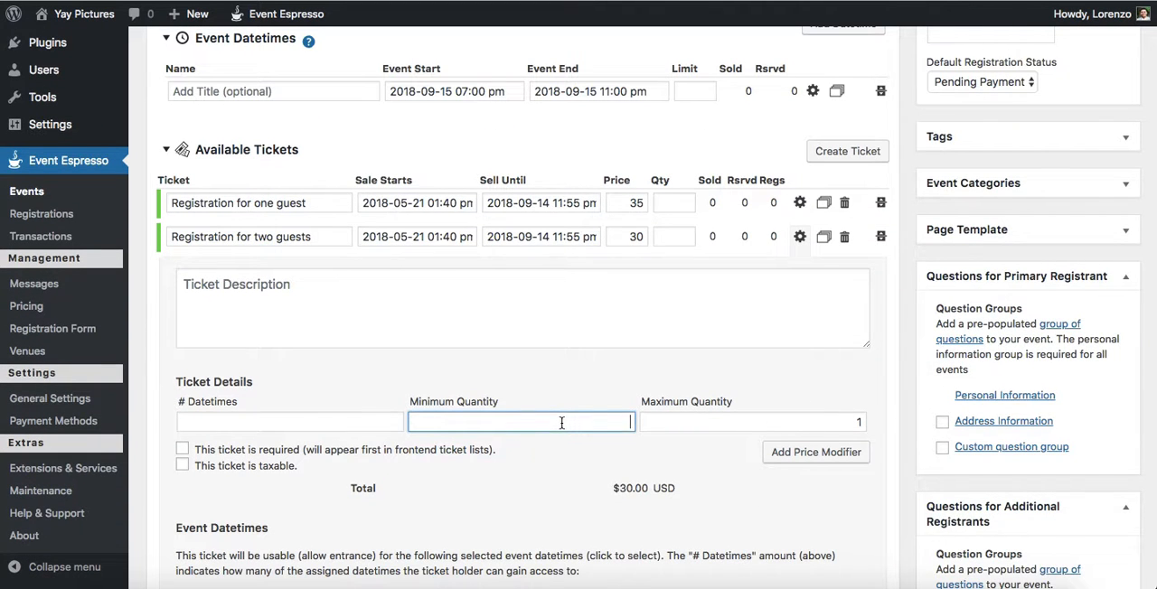
type("2")
key("Tab")
type("2")
left_click(901, 388)
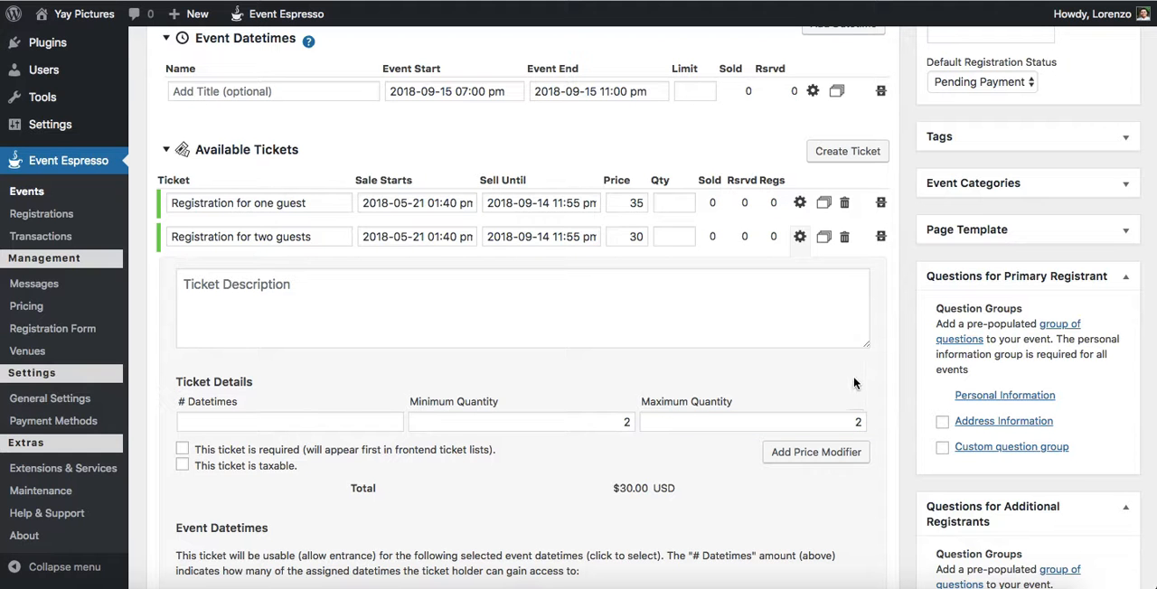
left_click(800, 237)
Step: Save the reunion event as a draft
scroll(744, 379, "up", 2)
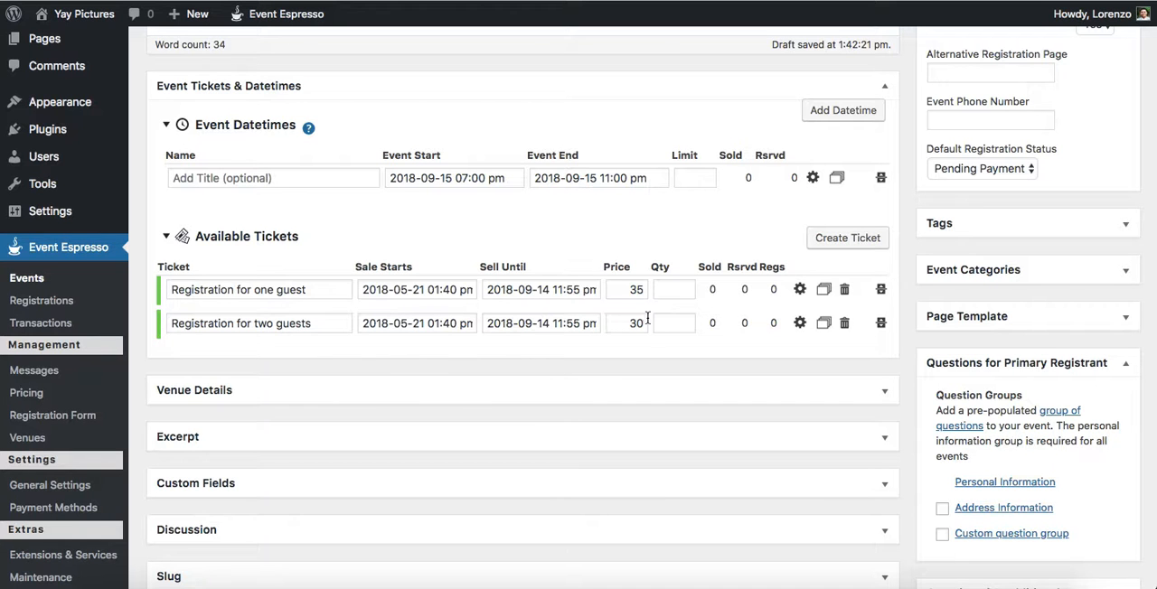
scroll(759, 330, "up", 3)
scroll(758, 334, "up", 4)
left_click(960, 163)
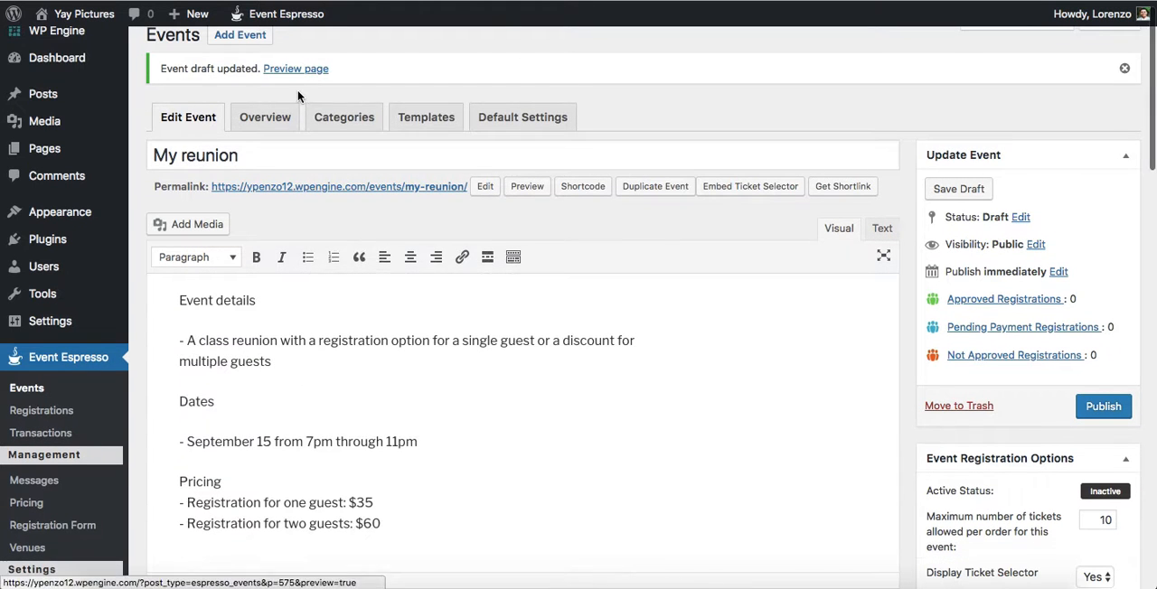
Step: Open the event's preview page in a new browser tab and switch to it
right_click(300, 68)
left_click(358, 79)
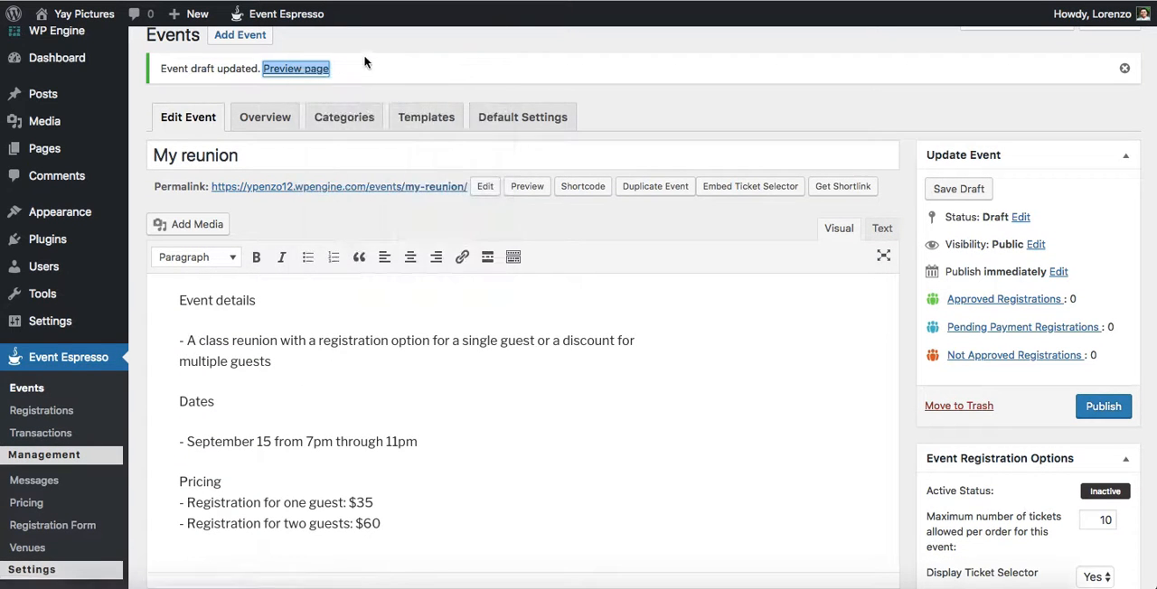
key("ctrl+Tab")
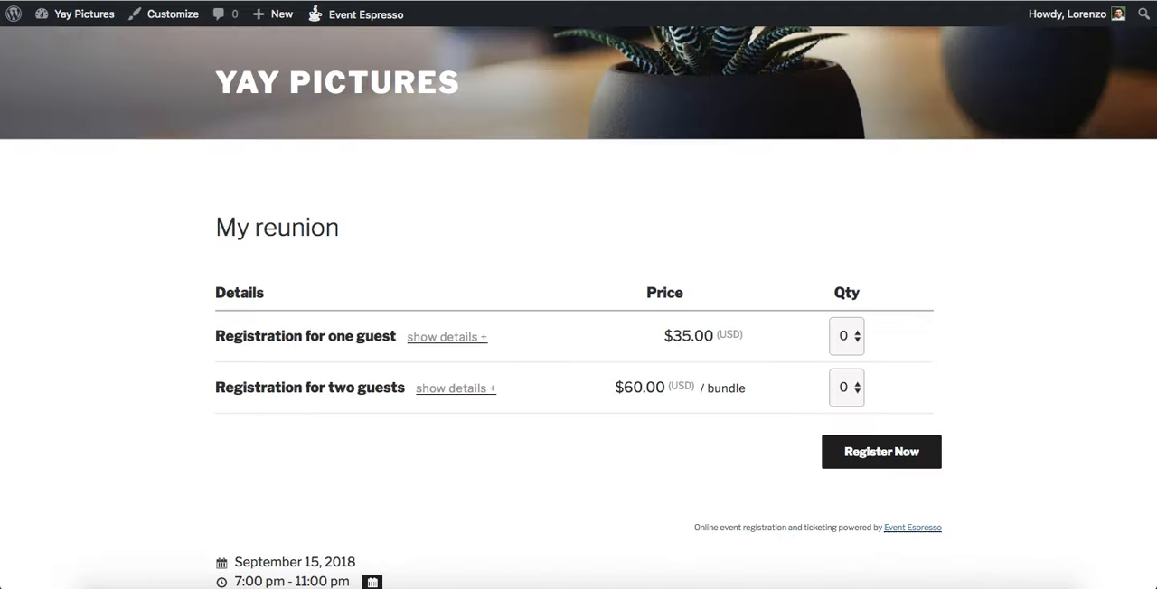
Step: Try a quantity of 1 for the one-guest registration and 2 for the two-guest registration on the event page
scroll(628, 197, "down", 3)
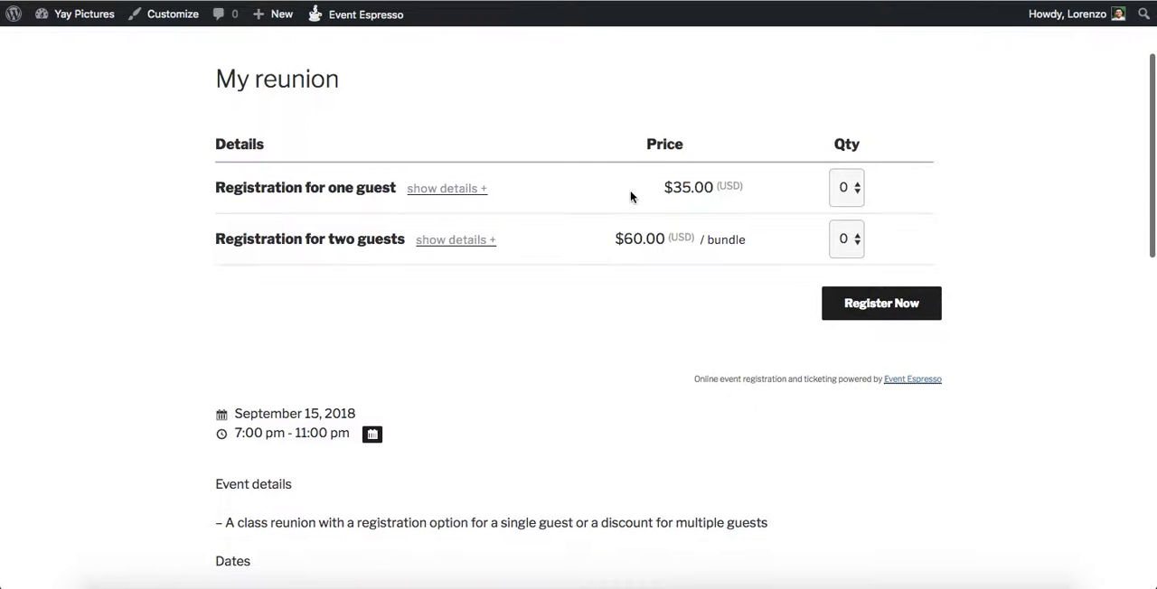
scroll(632, 194, "up", 1)
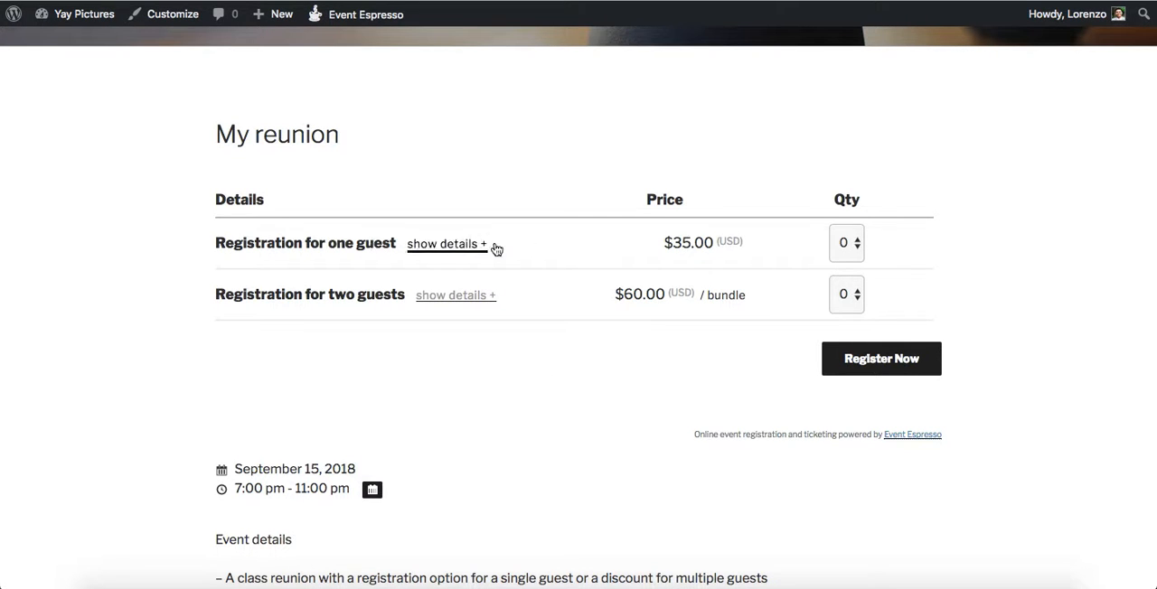
left_click(856, 247)
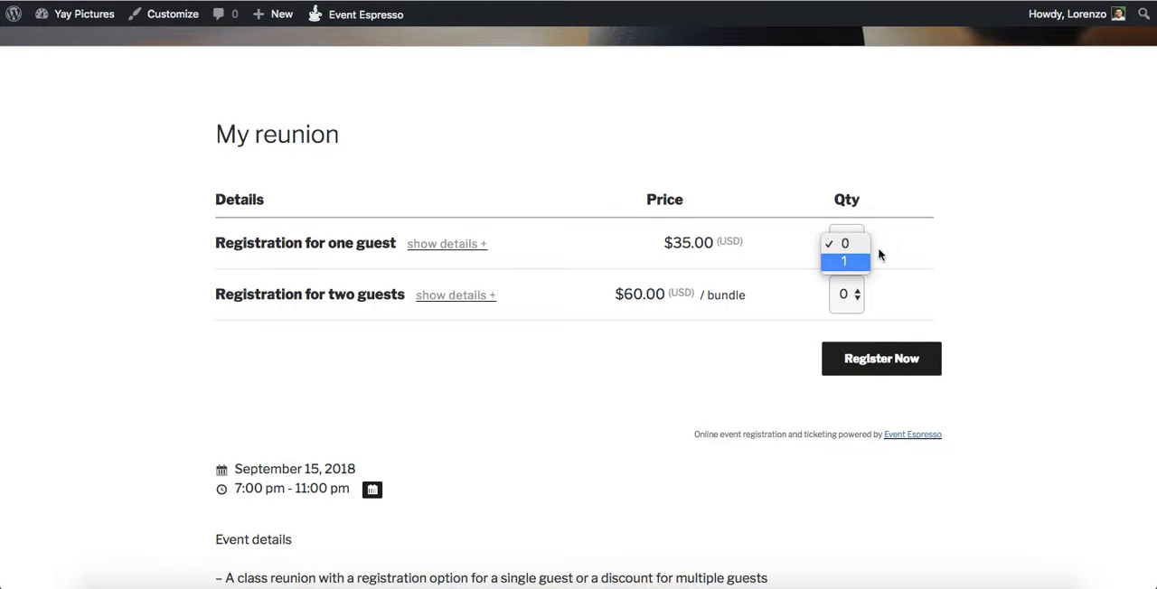
left_click(858, 262)
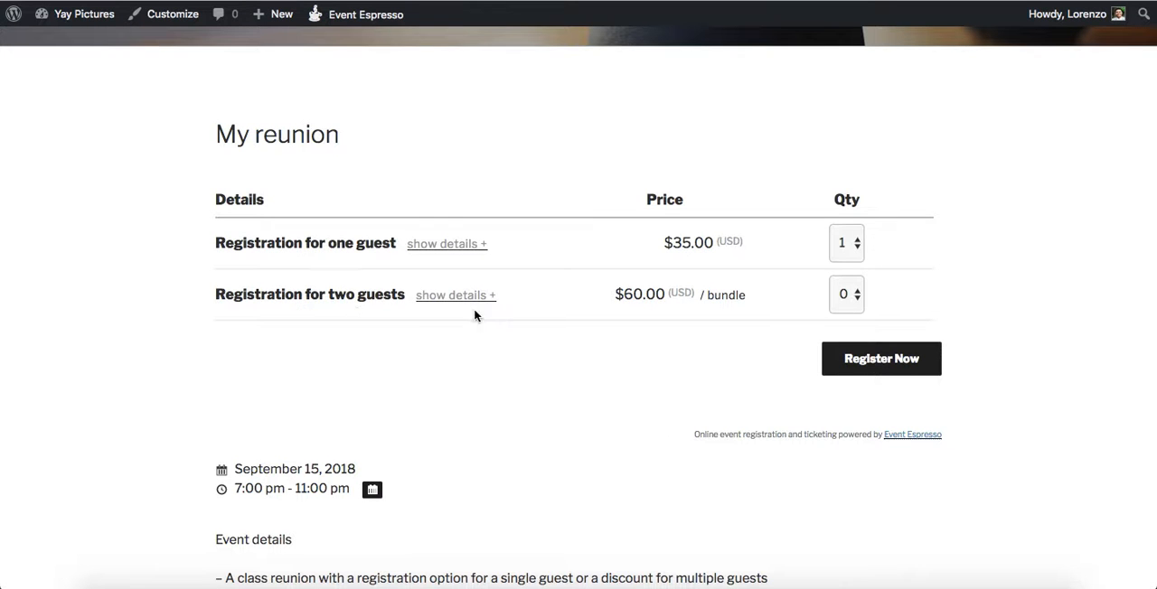
left_click(845, 295)
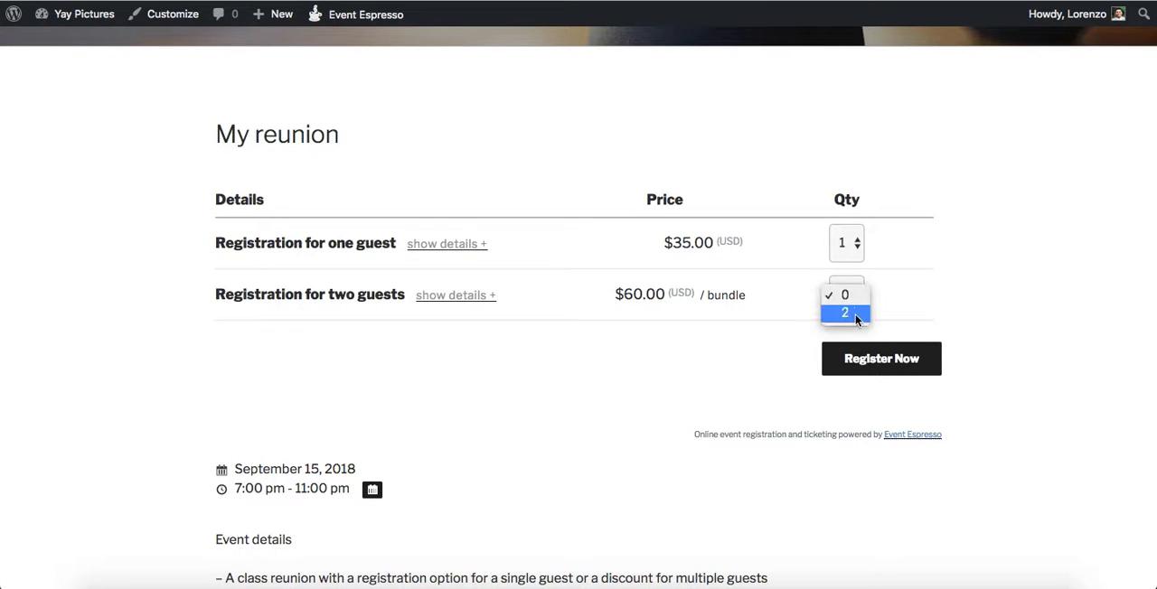
left_click(845, 314)
Step: Reset the quantities of both the one-guest and two-guest registrations to 0
left_click(850, 308)
left_click(846, 306)
left_click(853, 248)
left_click(845, 225)
left_click(846, 294)
left_click(845, 273)
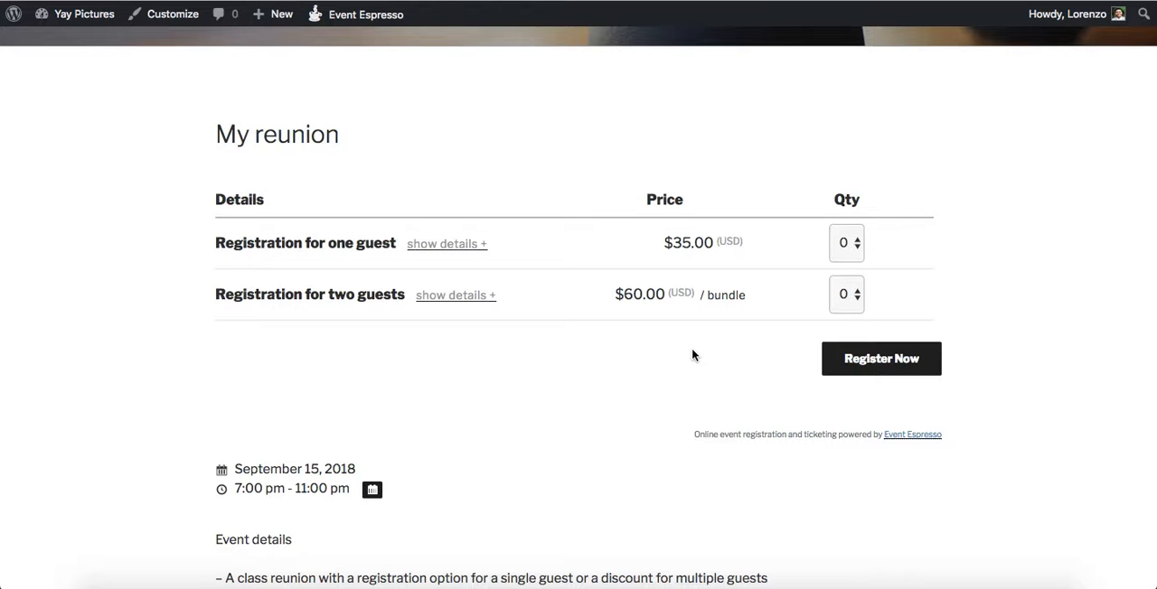
Step: Check the quantity choices offered for the two-guest registration and review the event's details, dates and pricing
left_click(849, 296)
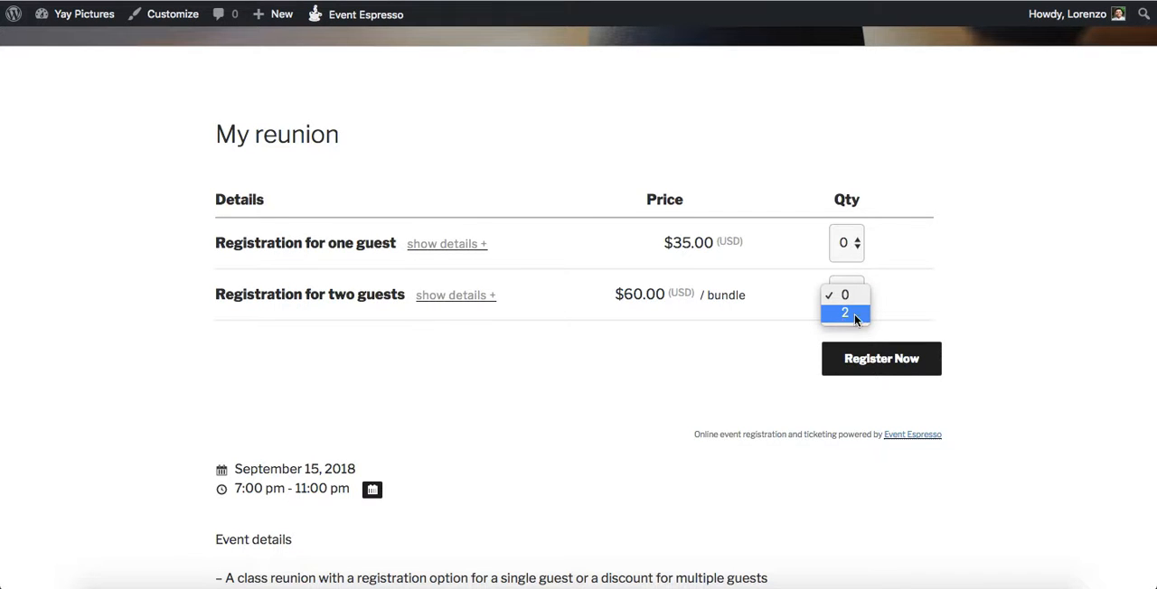
left_click(734, 347)
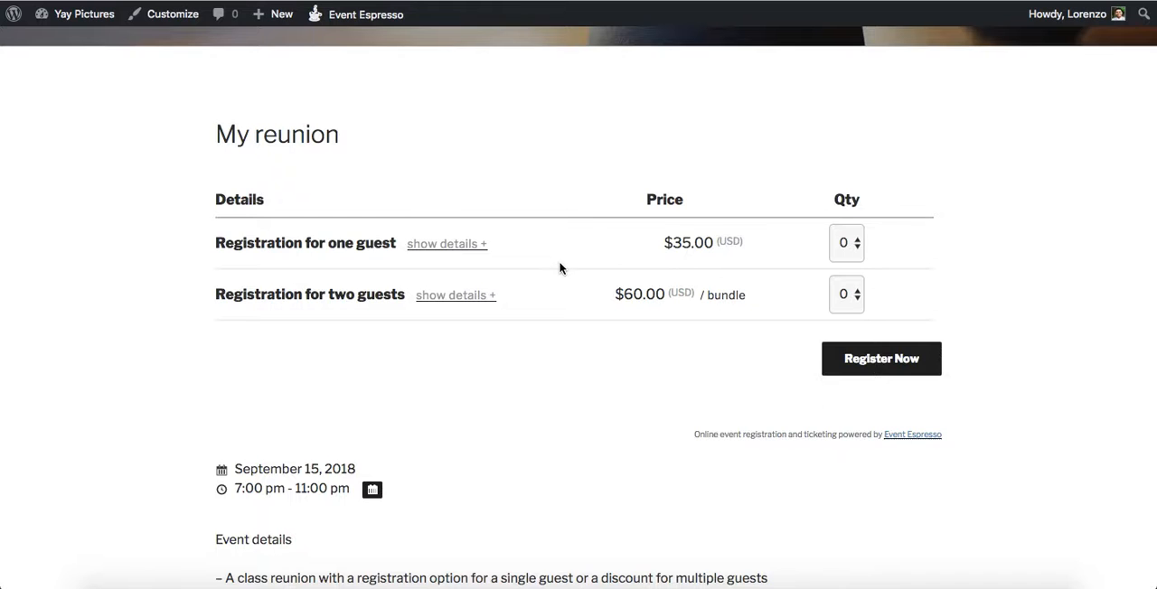
scroll(560, 268, "down", 5)
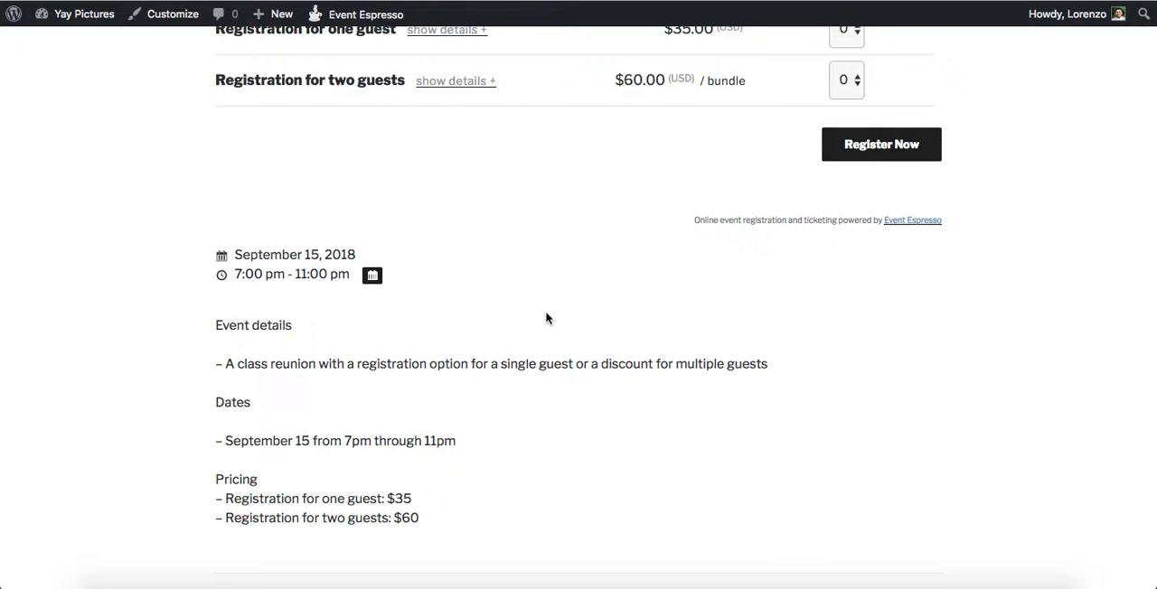
scroll(546, 316, "up", 3)
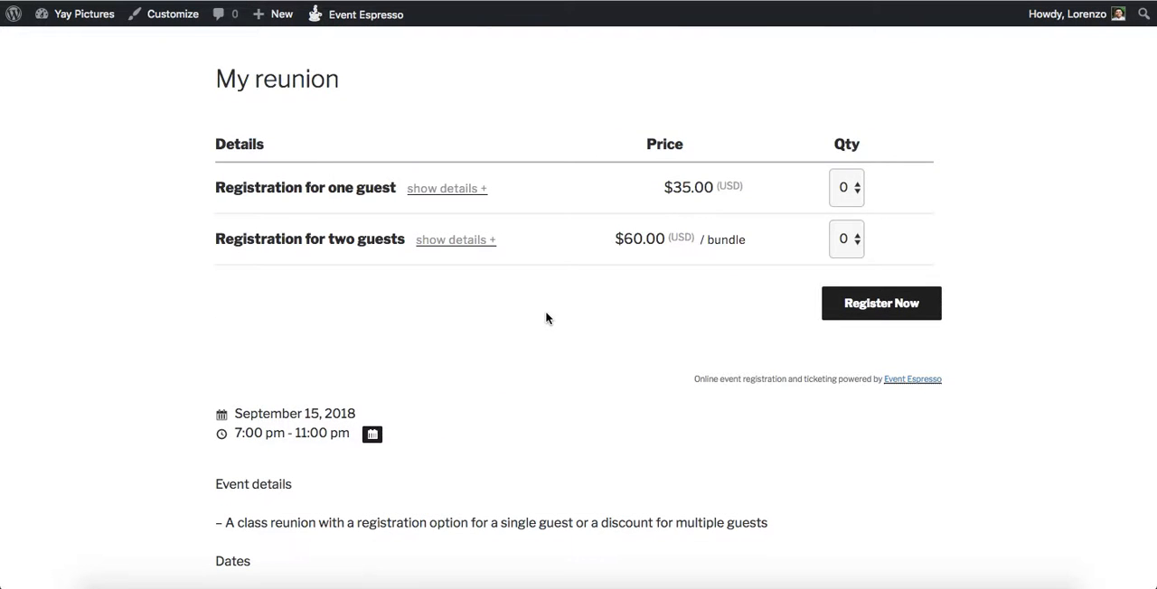